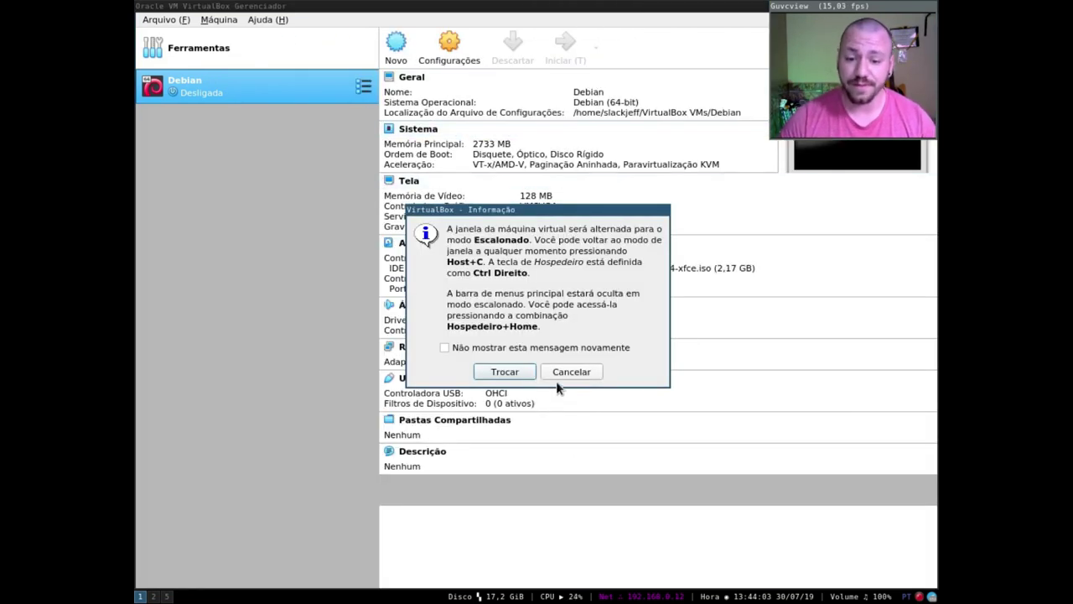
- Start the Debian virtual machine from VirtualBox Manager
{"action": "left_click", "coordinate": [558, 378]}
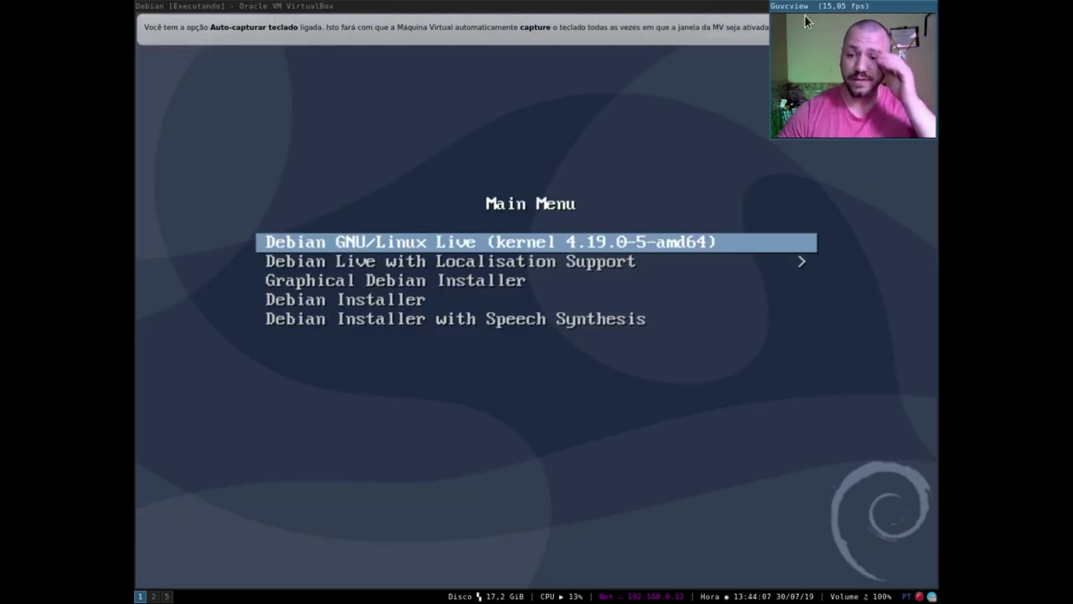
- Dismiss the auto-capture notice and boot the Debian GNU/Linux Live entry from the boot menu
{"action": "mouse_move", "coordinate": [874, 8]}
{"action": "left_mouse_down"}
{"action": "mouse_move", "coordinate": [869, 60]}
{"action": "mouse_move", "coordinate": [863, 10]}
{"action": "left_mouse_up"}
{"action": "left_click", "coordinate": [908, 31]}
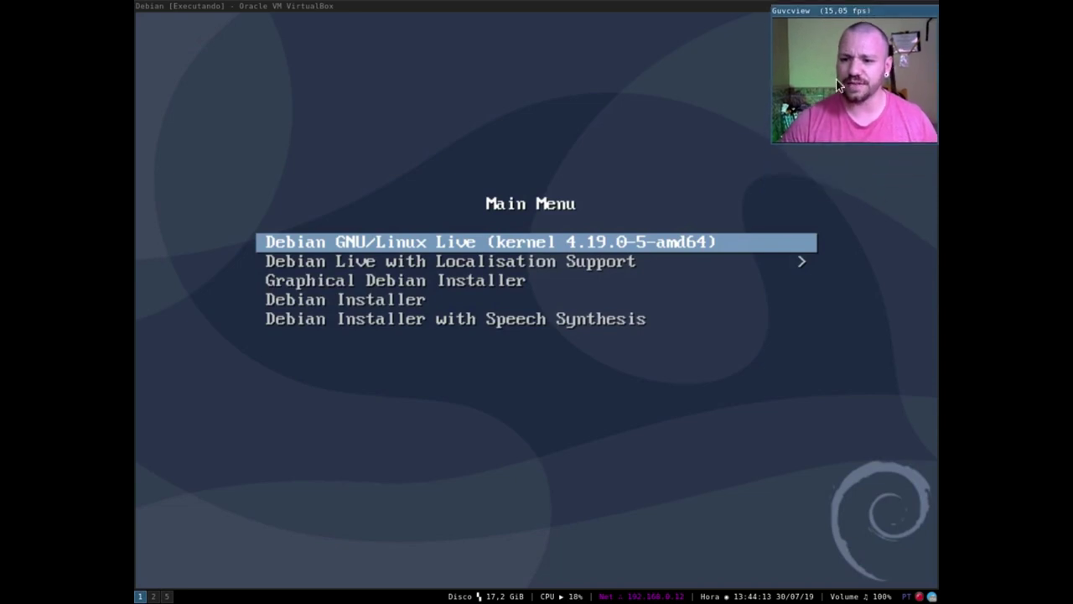
{"action": "left_click", "coordinate": [884, 241]}
{"action": "key", "text": "Down"}
{"action": "key", "text": "Up"}
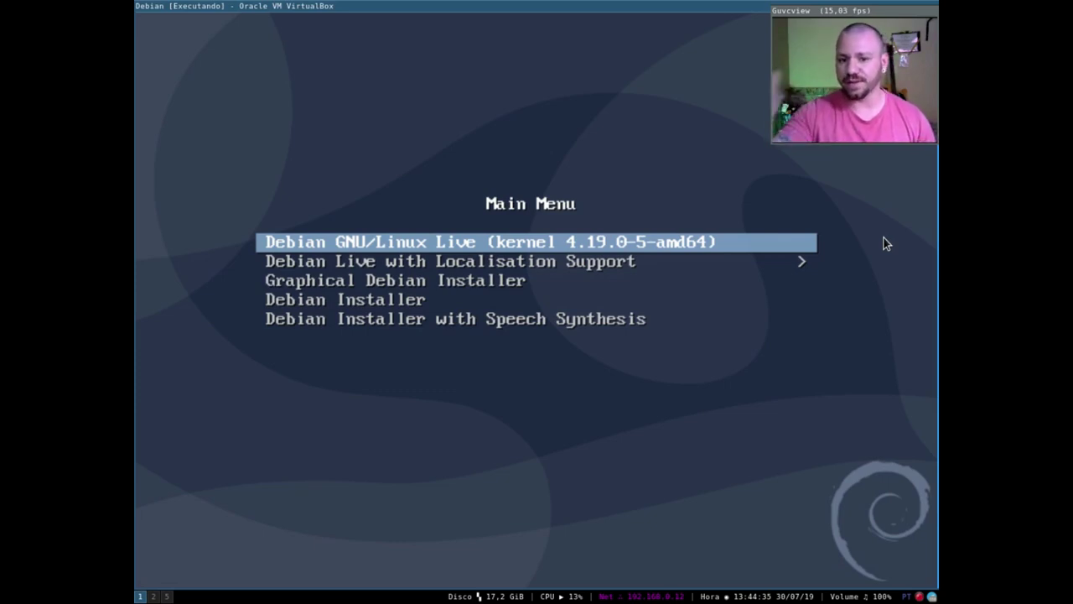
{"action": "key", "text": "Return"}
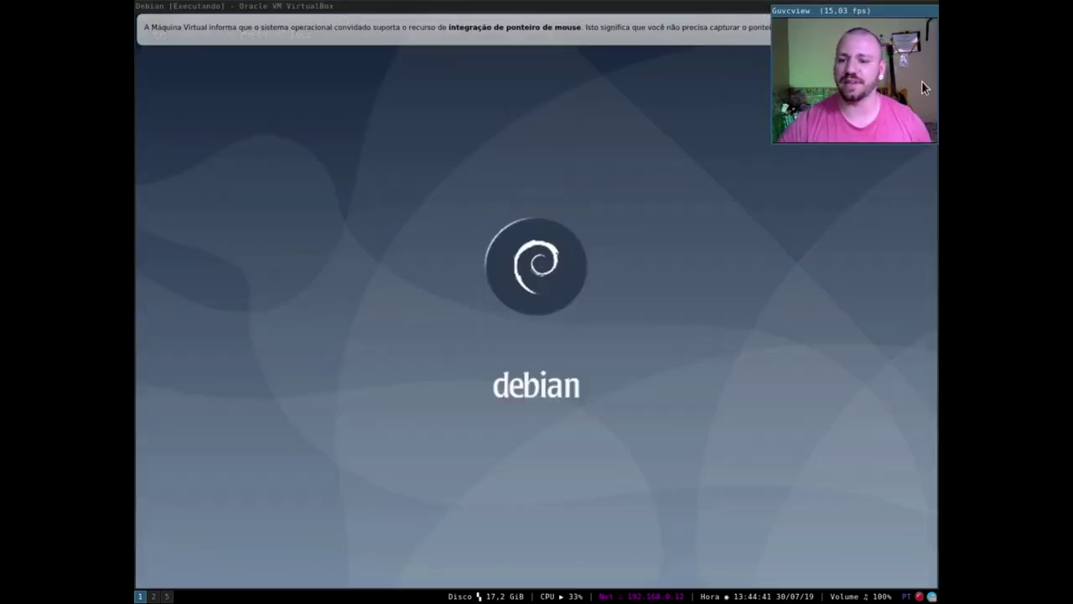
- Wait for the live session to reach the Xfce desktop with the Install Debian icon
{"action": "mouse_move", "coordinate": [849, 10]}
{"action": "left_mouse_down"}
{"action": "mouse_move", "coordinate": [855, 33]}
{"action": "mouse_move", "coordinate": [865, 10]}
{"action": "left_mouse_up"}
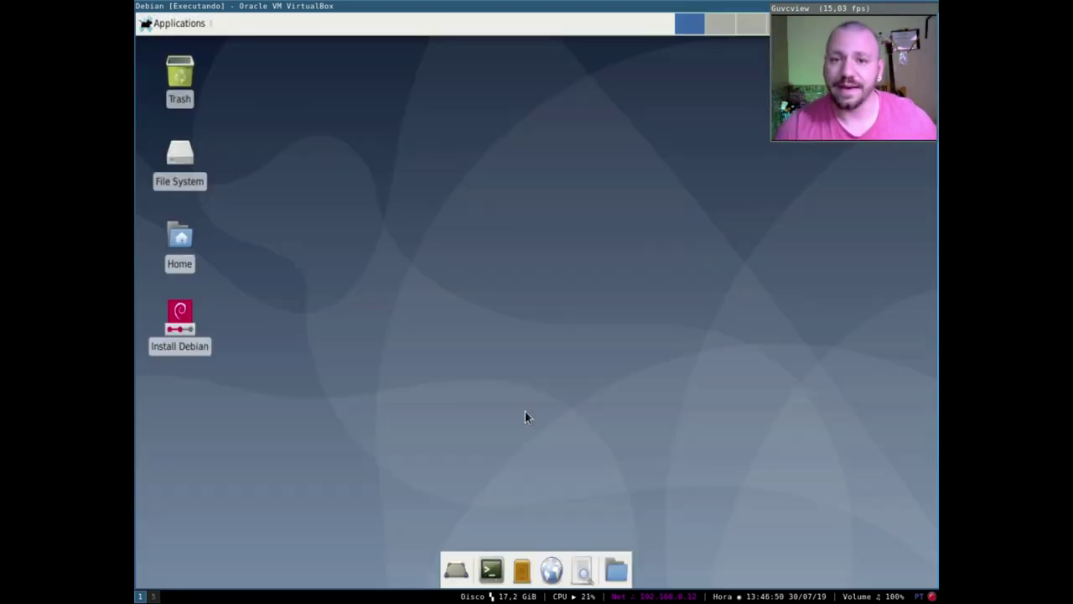
{"action": "left_click", "coordinate": [161, 25]}
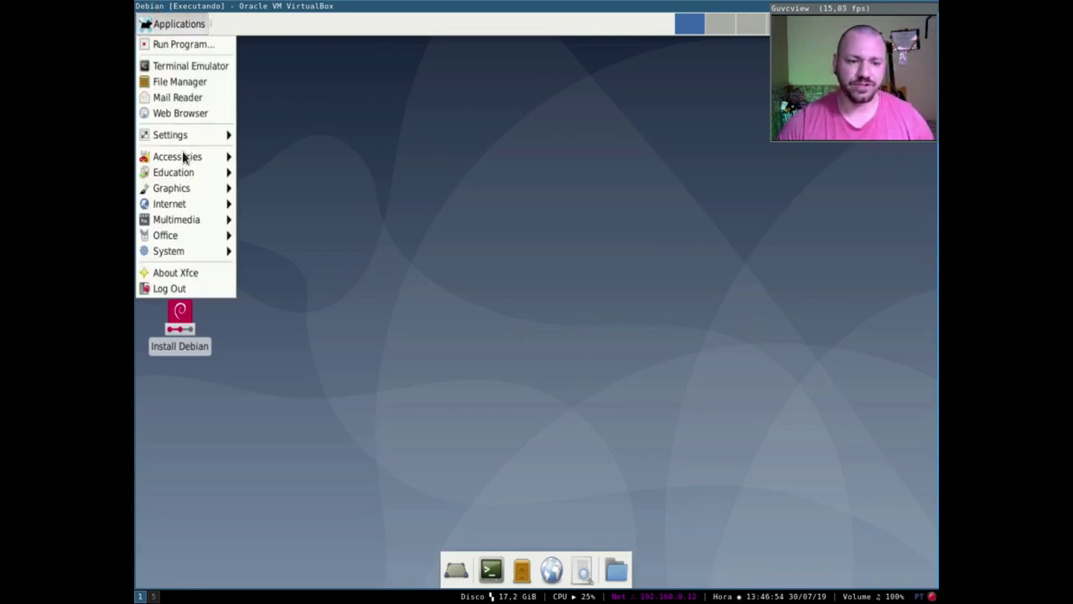
{"action": "mouse_move", "coordinate": [204, 181]}
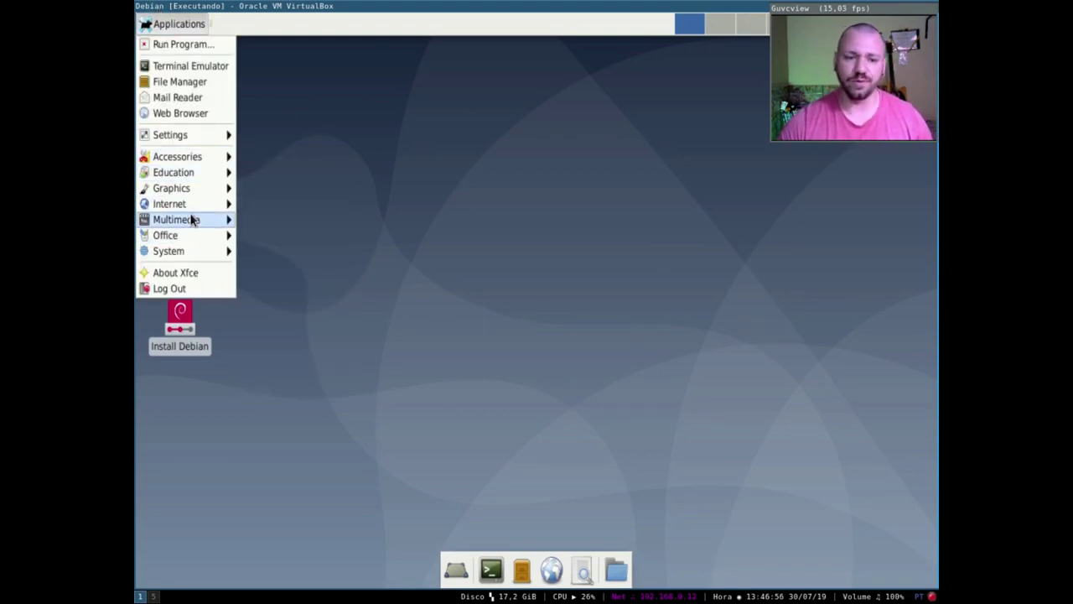
{"action": "mouse_move", "coordinate": [191, 222]}
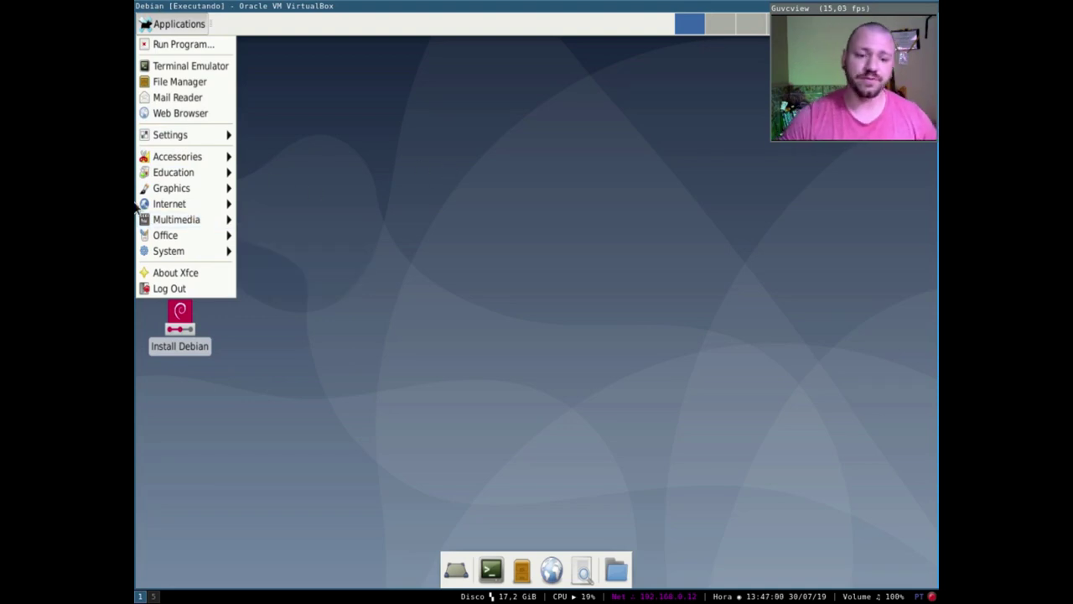
{"action": "left_click", "coordinate": [324, 162]}
{"action": "left_click_drag", "start_coordinate": [208, 419], "coordinate": [266, 343]}
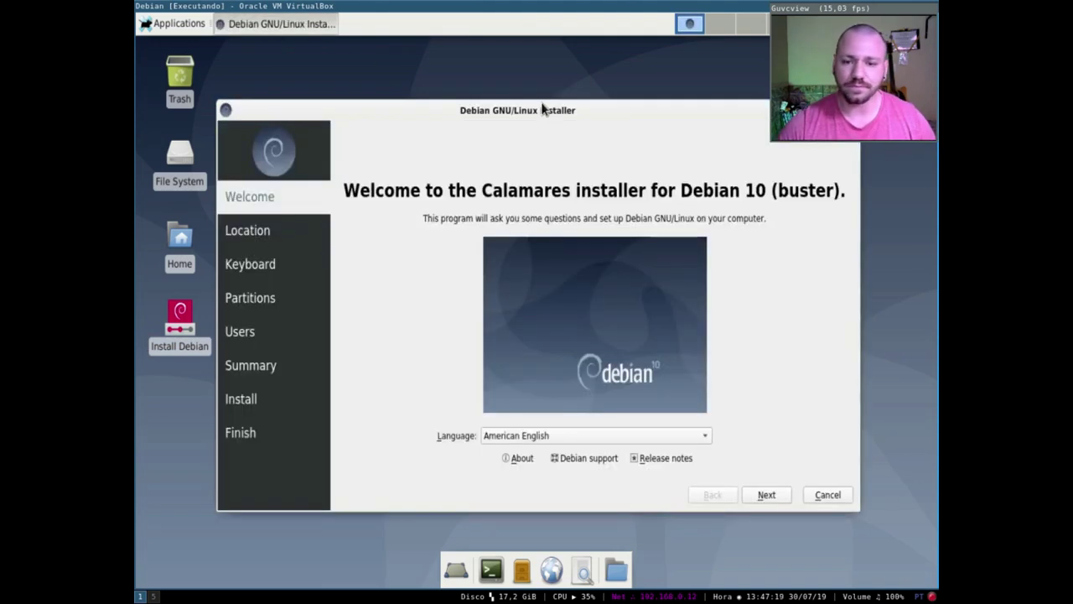
{"action": "left_click_drag", "start_coordinate": [556, 108], "coordinate": [519, 89]}
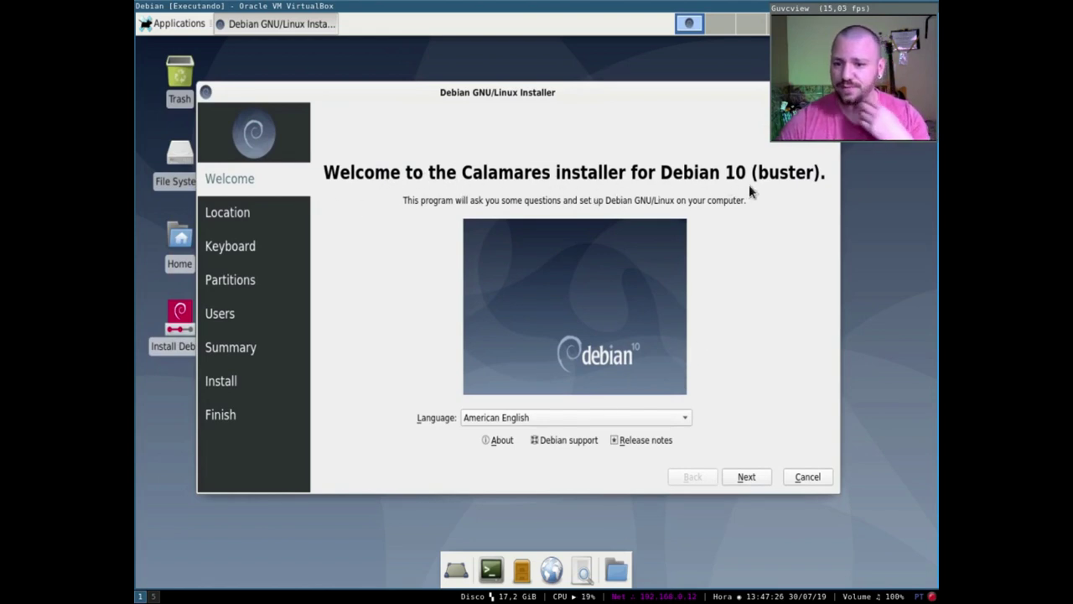
- Switch the installer language to português (Brasil), glance at Sobre, and continue to Localização
{"action": "left_click", "coordinate": [530, 417]}
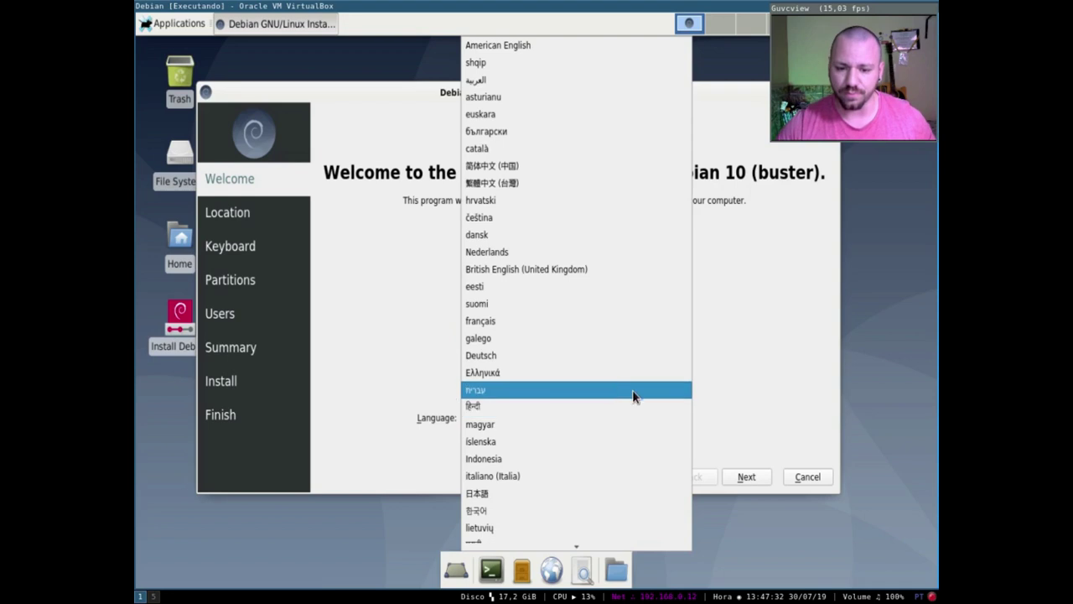
{"action": "scroll", "coordinate": [579, 361], "scroll_direction": "down", "scroll_amount": 2}
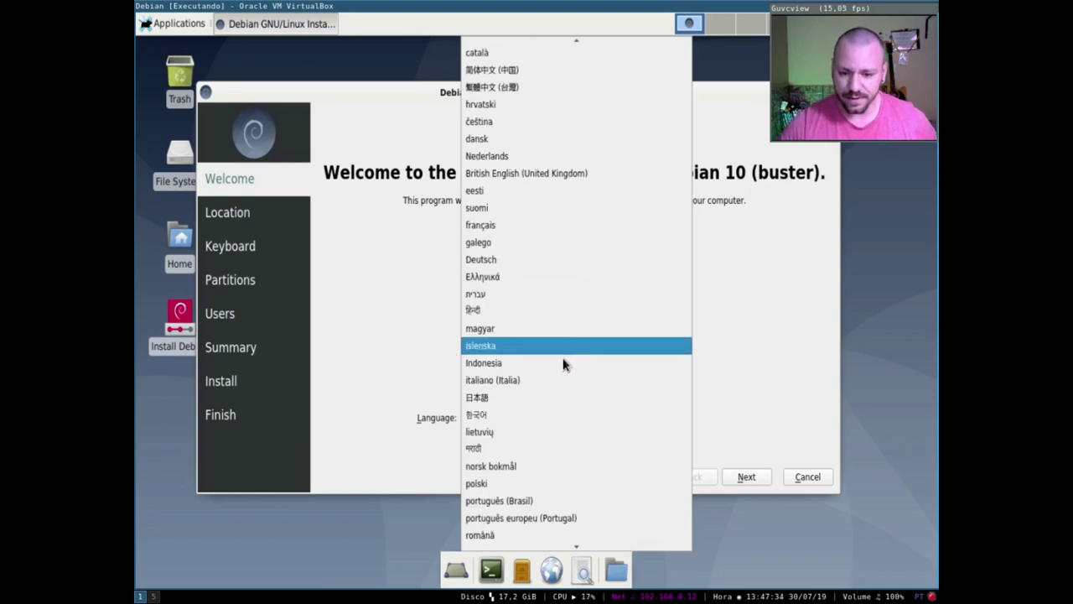
{"action": "left_click", "coordinate": [537, 502]}
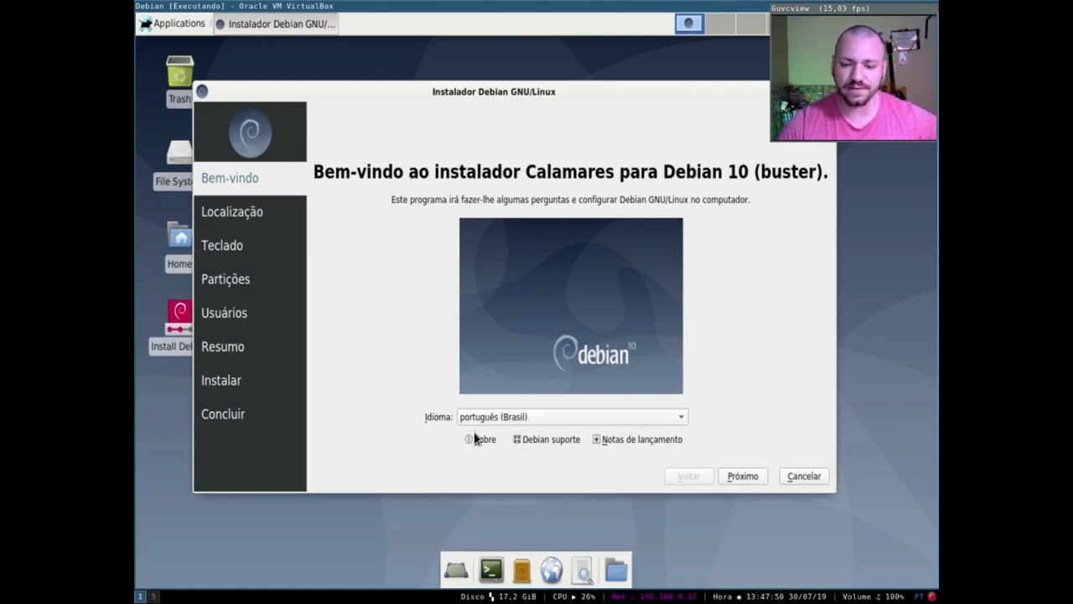
{"action": "left_click", "coordinate": [474, 438]}
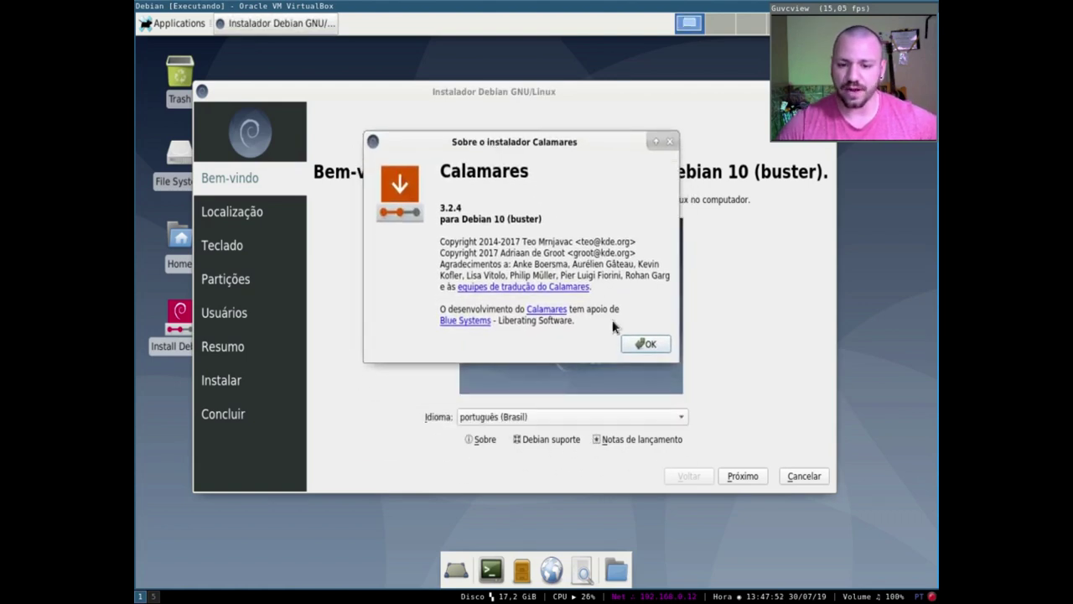
{"action": "left_click", "coordinate": [647, 345]}
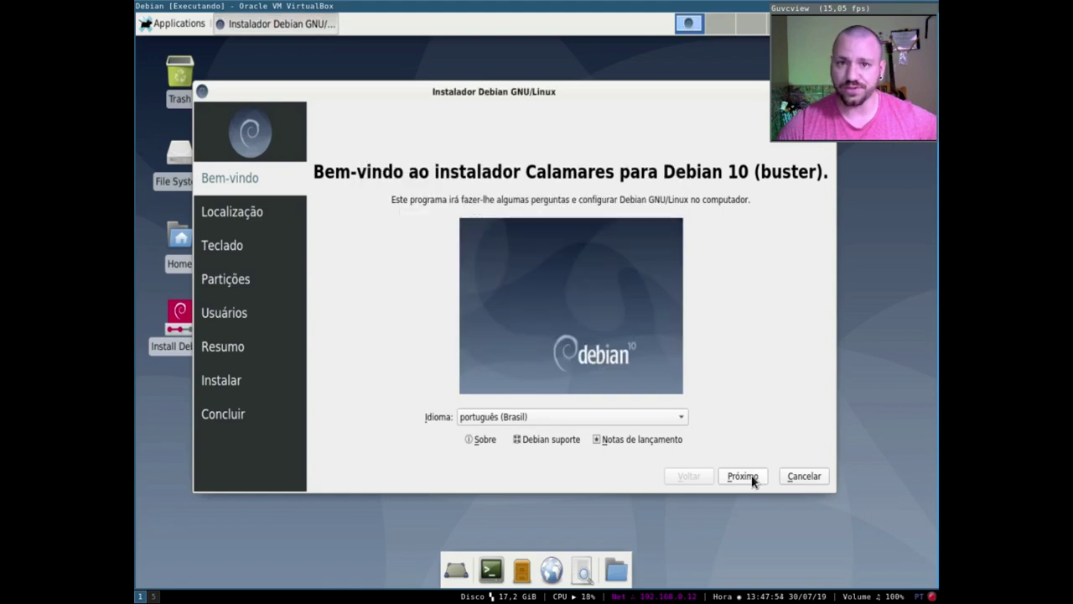
{"action": "left_click", "coordinate": [751, 474]}
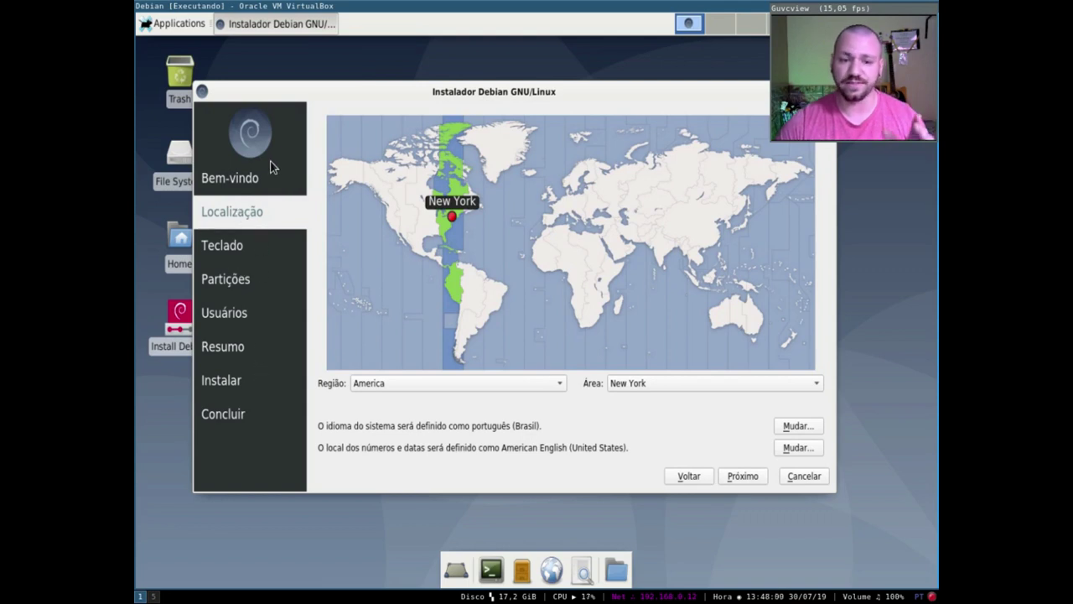
- Pick Sao Paulo in the Área list, giving America/Sao Paulo with português (Brasil) formats
{"action": "left_click", "coordinate": [642, 386]}
{"action": "scroll", "coordinate": [662, 356], "scroll_direction": "down", "scroll_amount": 7}
{"action": "left_click", "coordinate": [646, 378]}
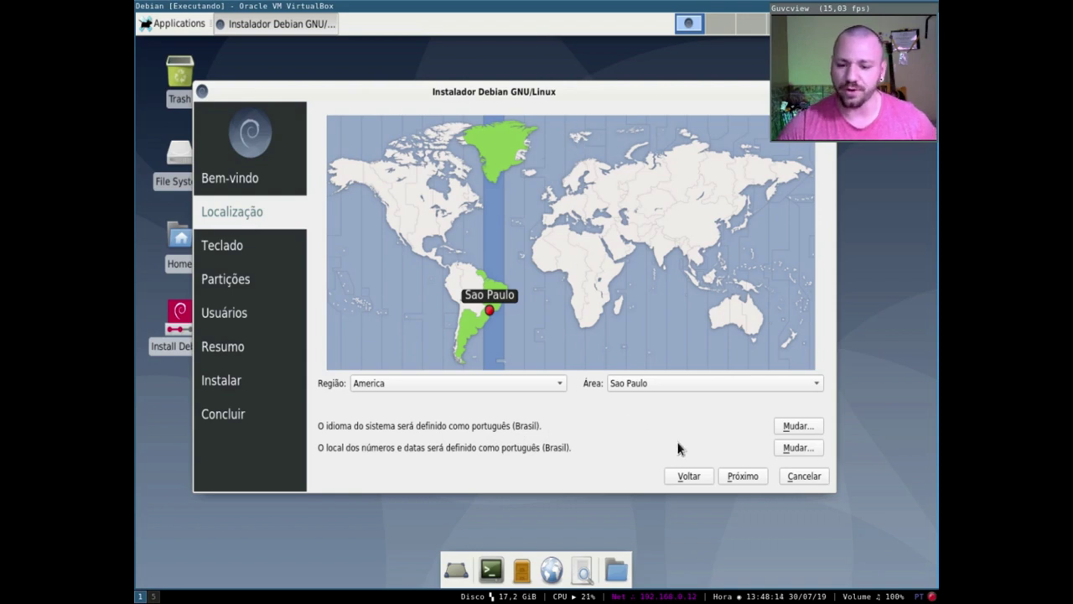
- Accept the Portuguese (Brazil) keyboard layout with Default variant and reach the partitioning page
{"action": "left_click", "coordinate": [743, 476]}
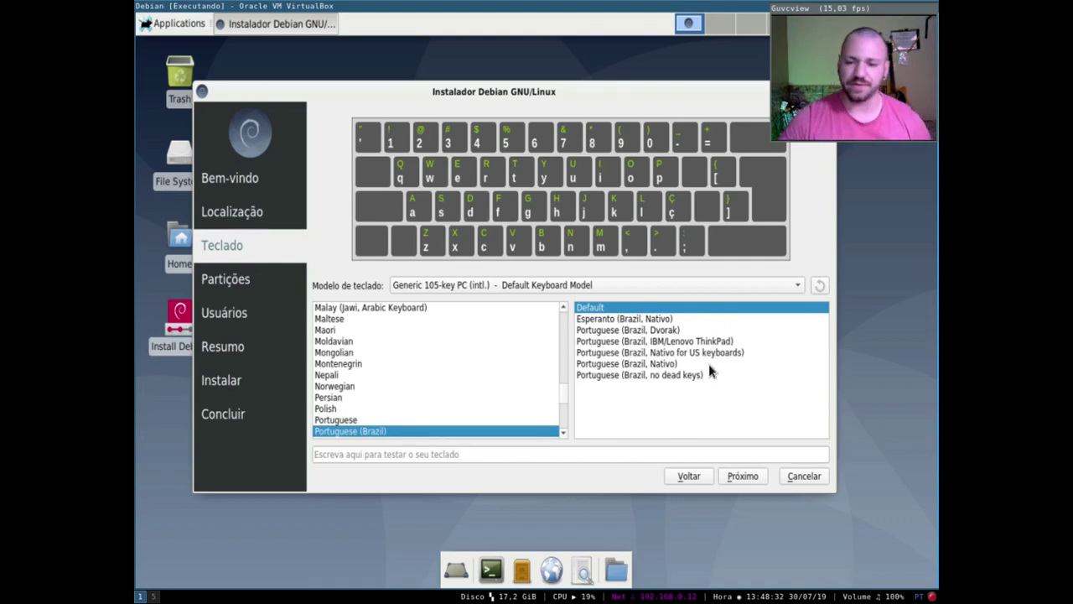
{"action": "left_click", "coordinate": [741, 476]}
- Choose manual partitioning and create a new MBR partition table on the disk
{"action": "left_click_drag", "start_coordinate": [494, 102], "coordinate": [494, 113]}
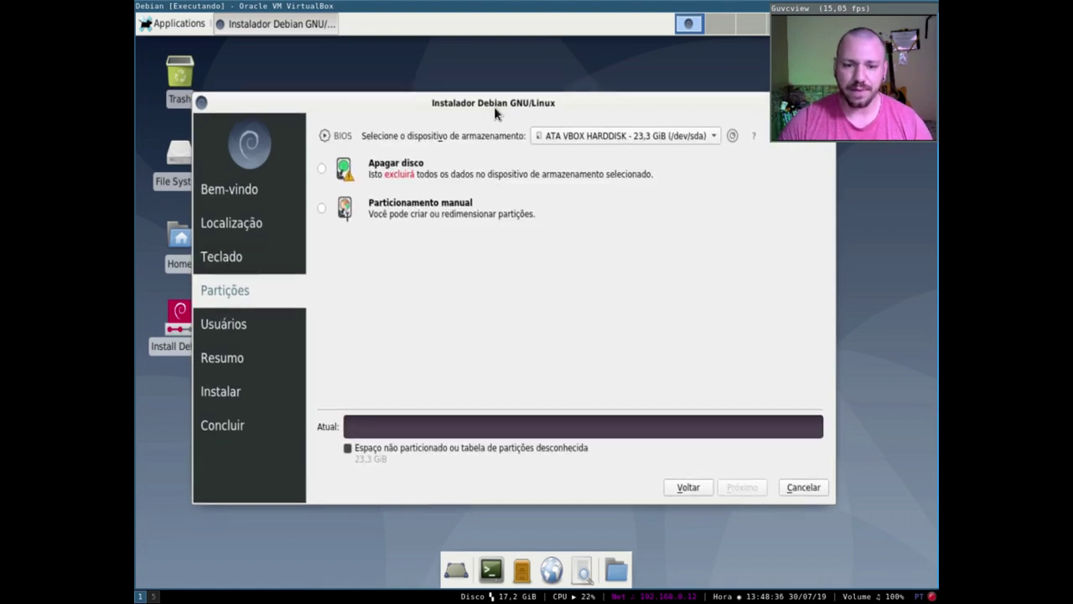
{"action": "left_click", "coordinate": [417, 218]}
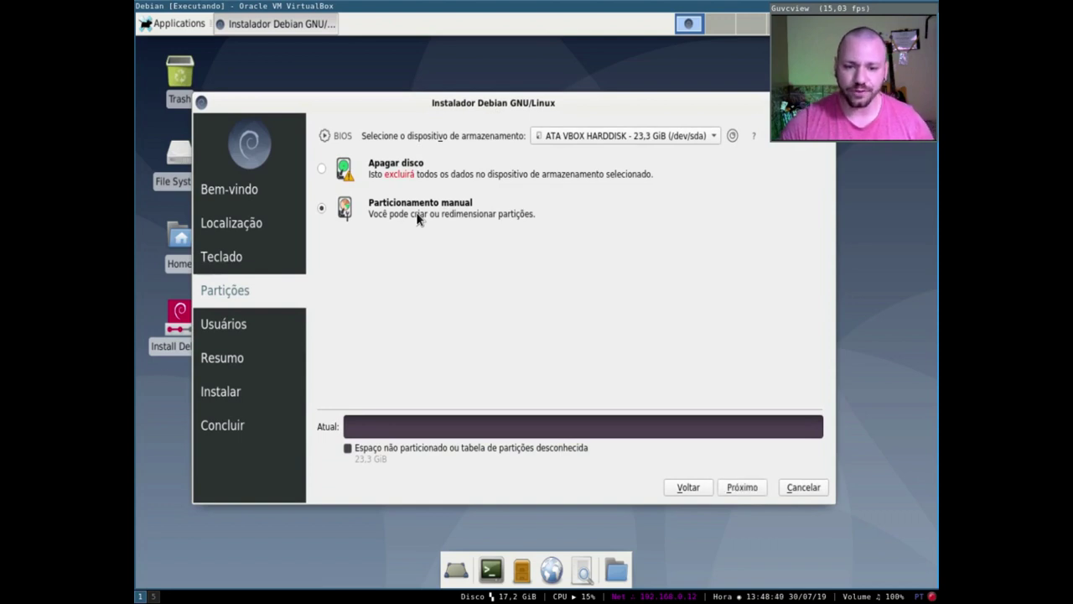
{"action": "left_click", "coordinate": [741, 489]}
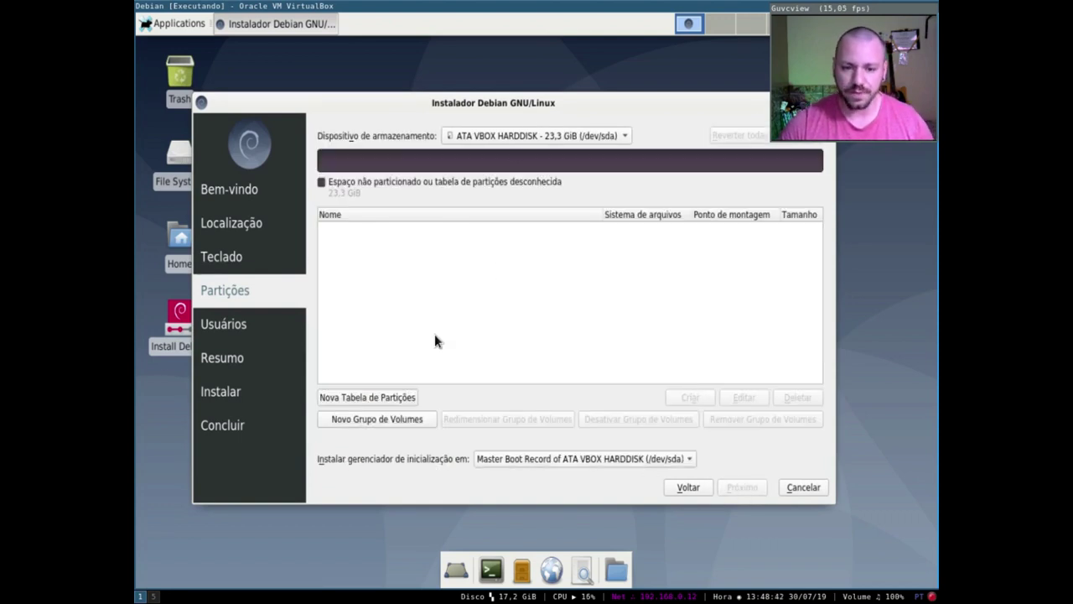
{"action": "left_click", "coordinate": [365, 399]}
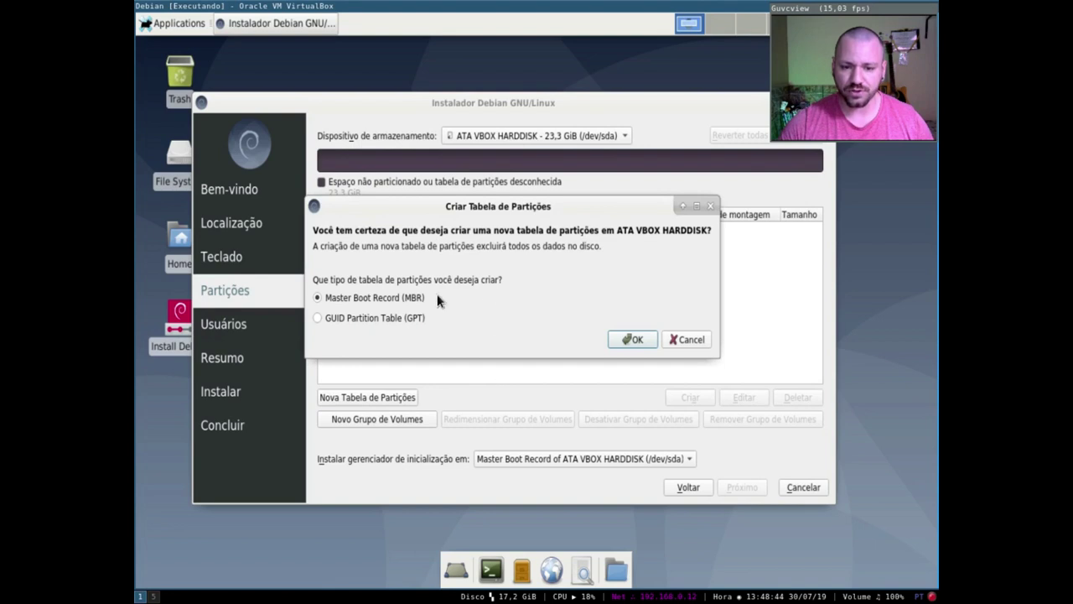
{"action": "left_click", "coordinate": [632, 339]}
- Create a 20814 MiB (20,3 GiB) ext4 partition mounted at / in the free space
{"action": "left_click", "coordinate": [366, 230]}
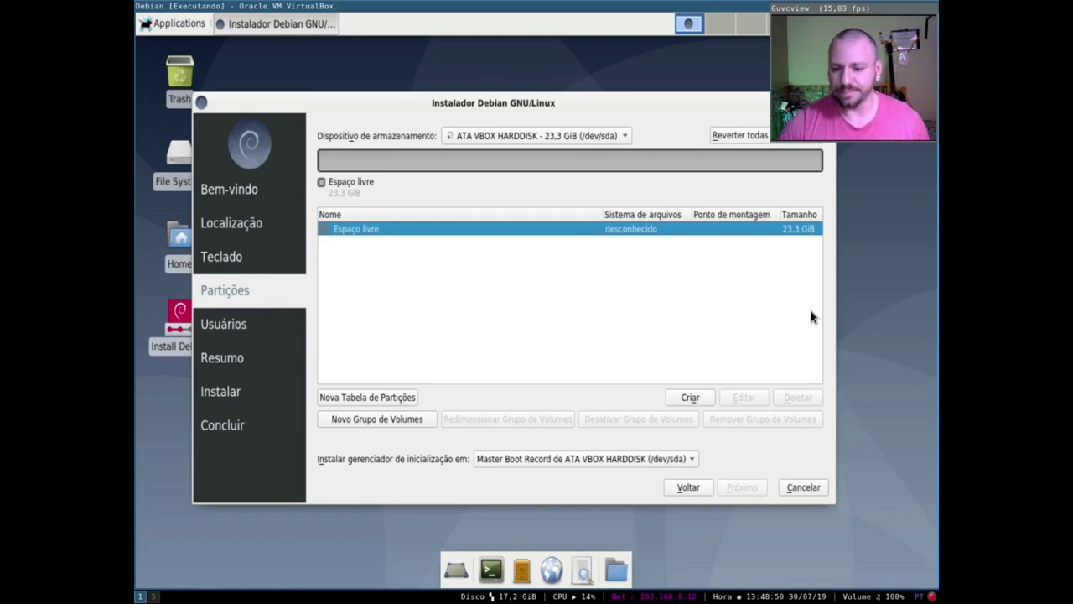
{"action": "left_click", "coordinate": [689, 398]}
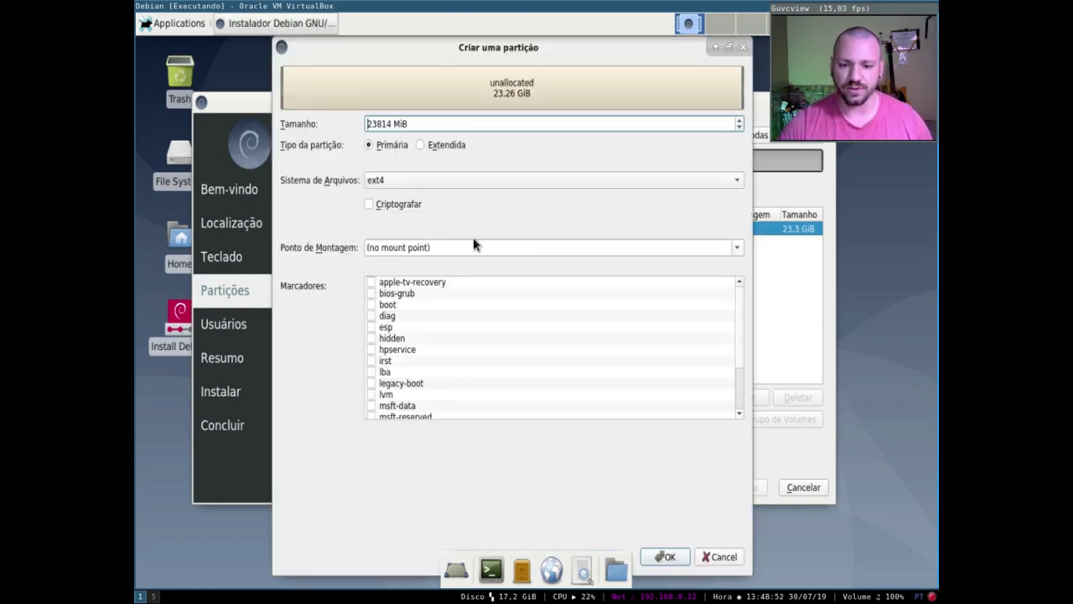
{"action": "left_click", "coordinate": [739, 249]}
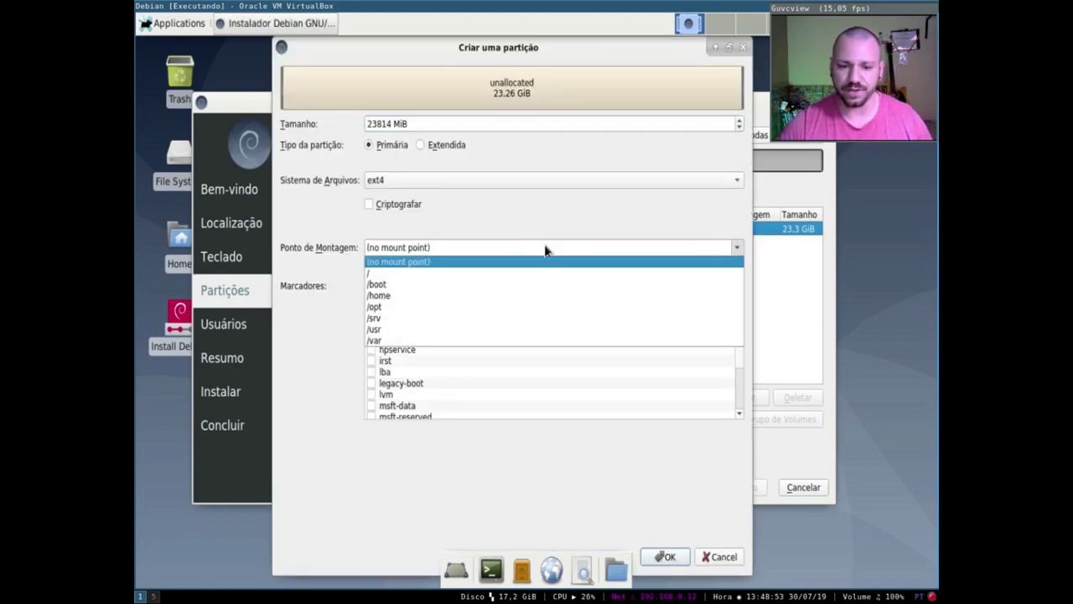
{"action": "left_click", "coordinate": [406, 272]}
{"action": "left_click", "coordinate": [375, 124]}
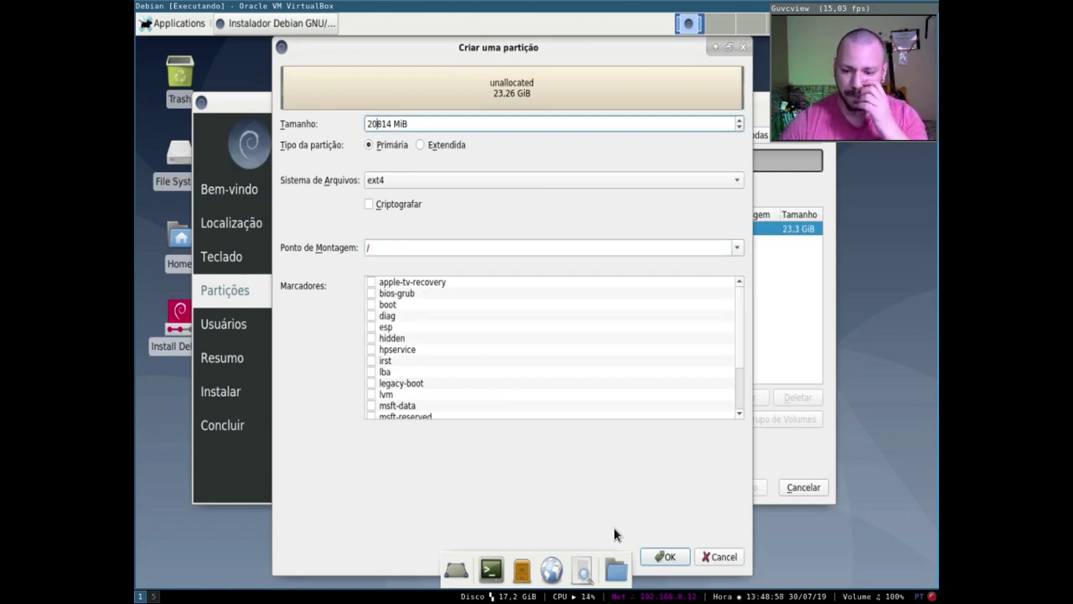
{"action": "left_click", "coordinate": [665, 557]}
- Start a second partition in the remaining 2,9 GiB, cancel it, and go back
{"action": "left_click", "coordinate": [371, 242]}
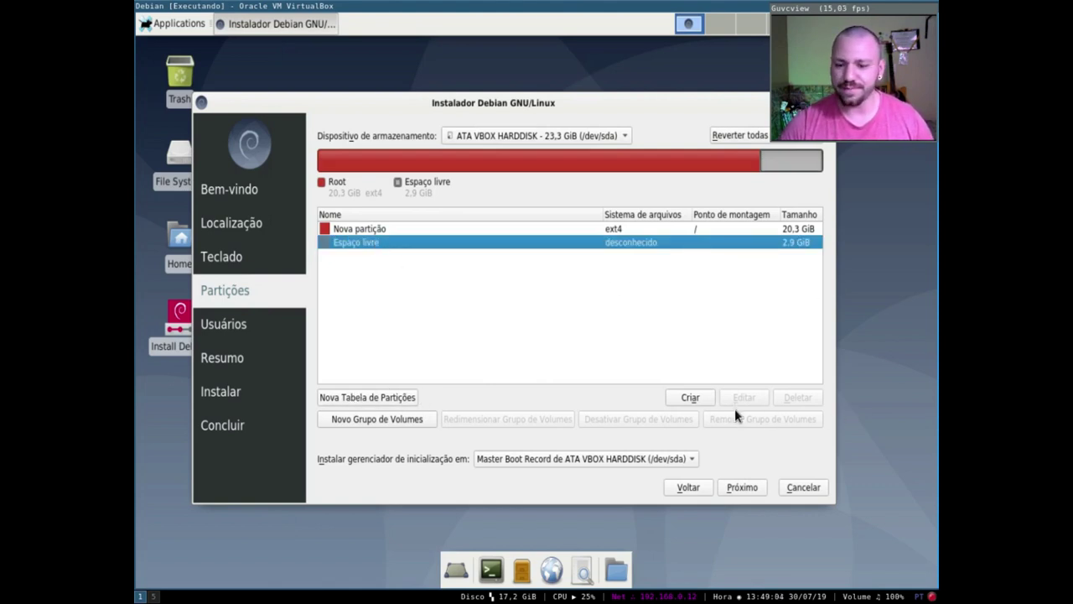
{"action": "left_click", "coordinate": [690, 397]}
{"action": "left_click", "coordinate": [737, 248]}
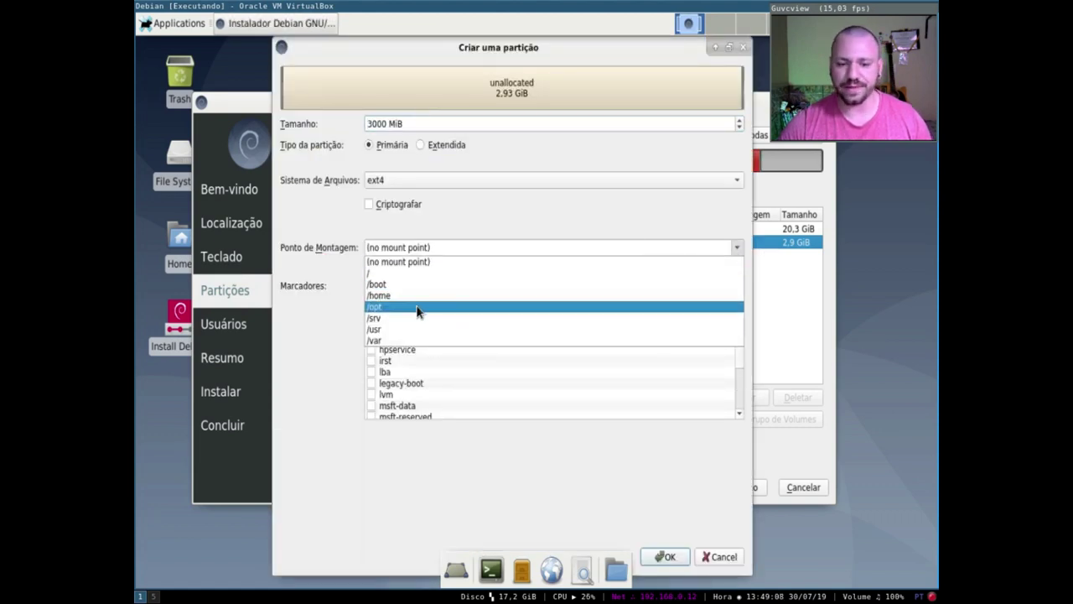
{"action": "type", "text": "/s"}
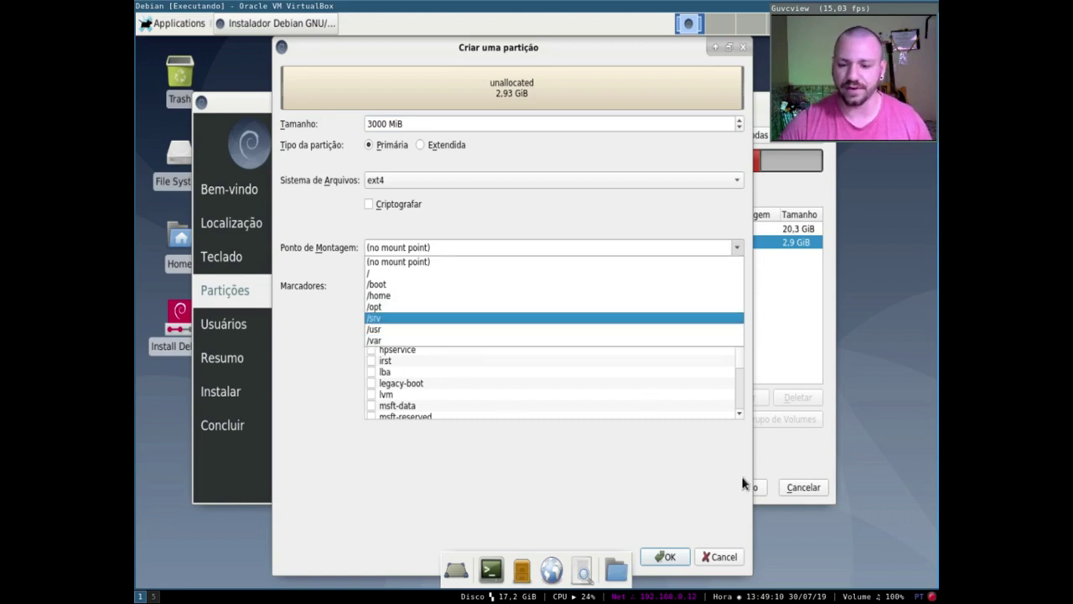
{"action": "left_click", "coordinate": [721, 560]}
{"action": "left_click", "coordinate": [721, 556]}
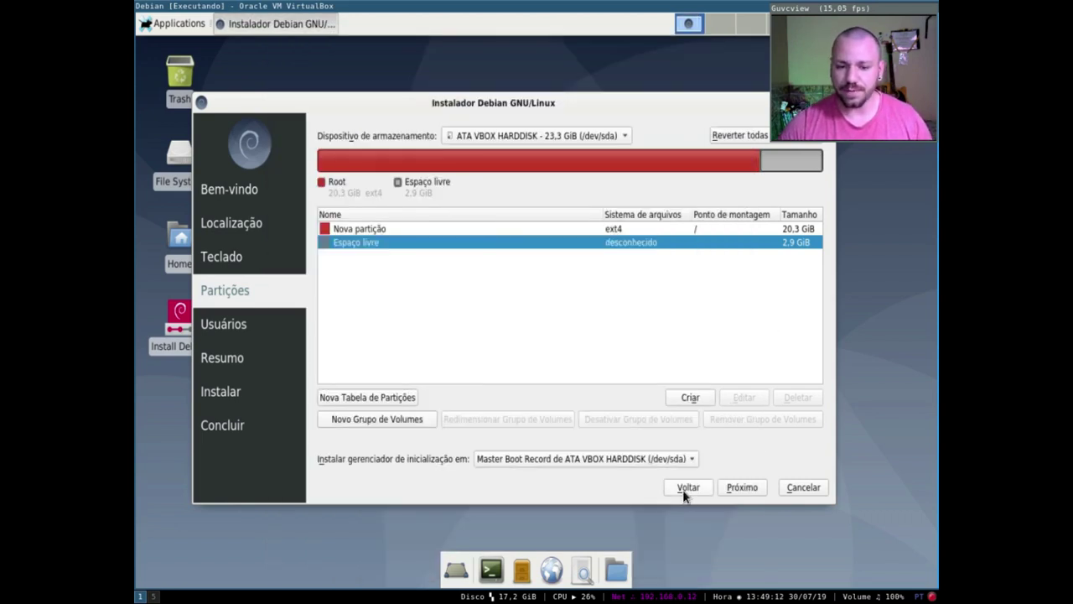
{"action": "left_click", "coordinate": [688, 487]}
- Choose Apagar disco without encryption (17,5 GiB ext4 plus 5,7 GiB swap) and proceed to Users
{"action": "left_click", "coordinate": [401, 170]}
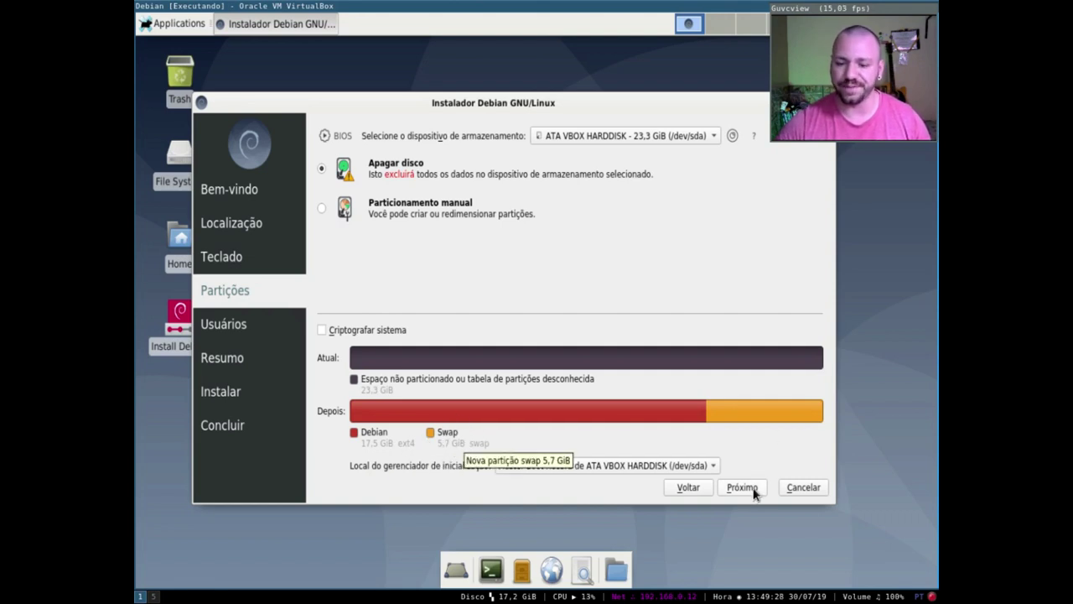
{"action": "left_click", "coordinate": [357, 329]}
{"action": "left_click", "coordinate": [454, 330]}
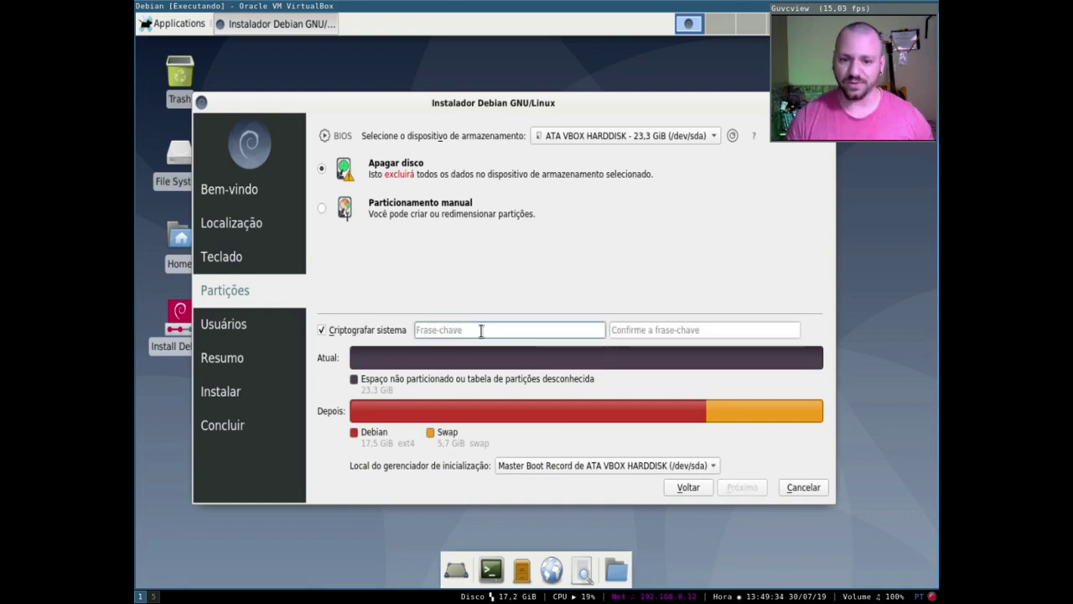
{"action": "left_click", "coordinate": [637, 329]}
{"action": "left_click", "coordinate": [339, 332]}
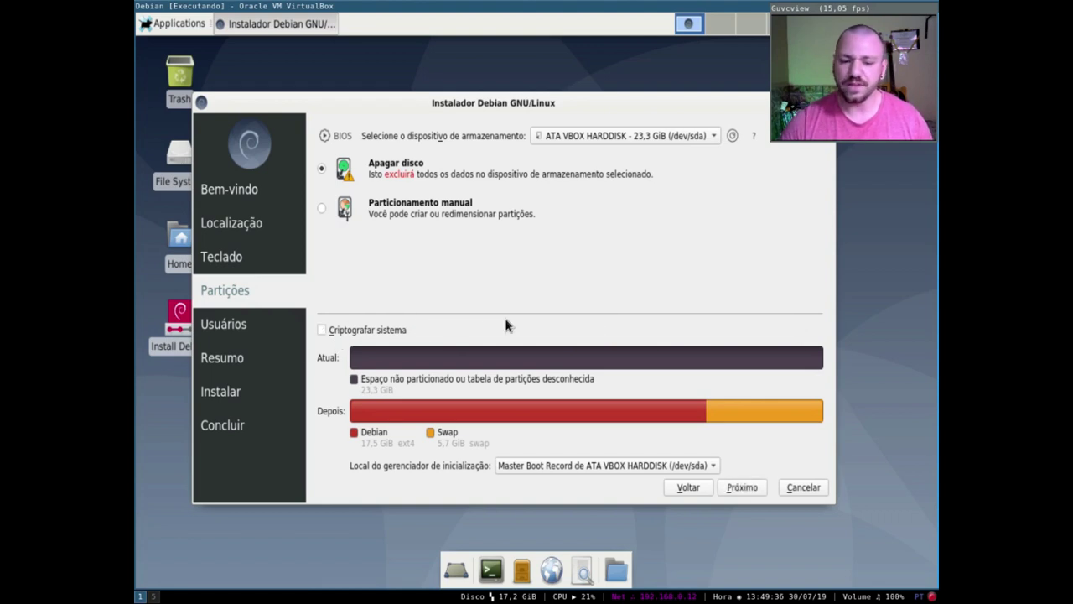
{"action": "left_click", "coordinate": [742, 487]}
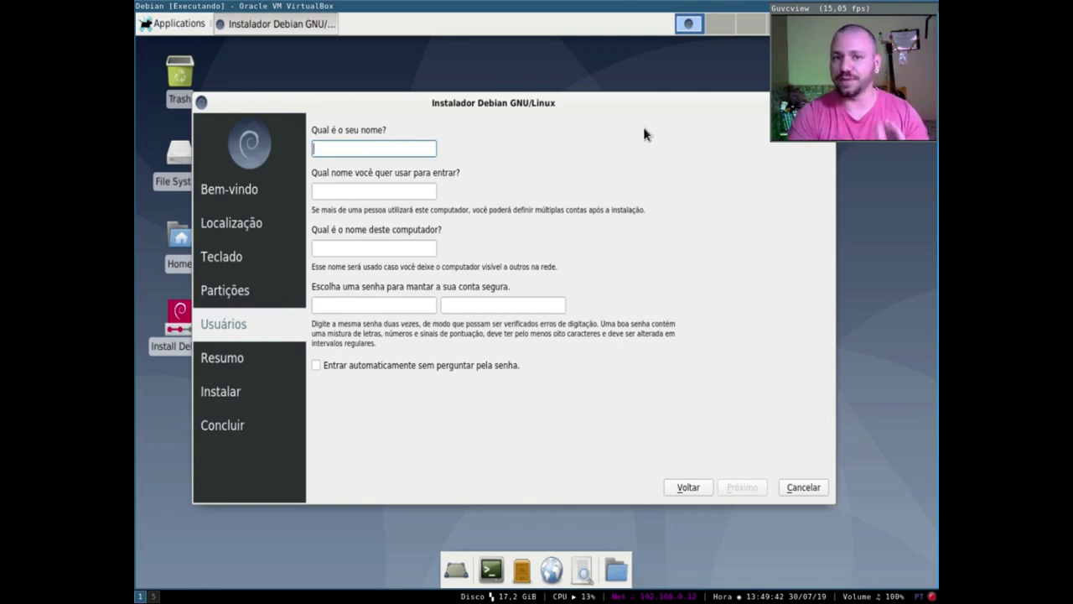
- Enter the user's full name, login name and computer name, then type the password twice
{"action": "type", "text": "jefferson"}
{"action": "key", "text": "Tab"}
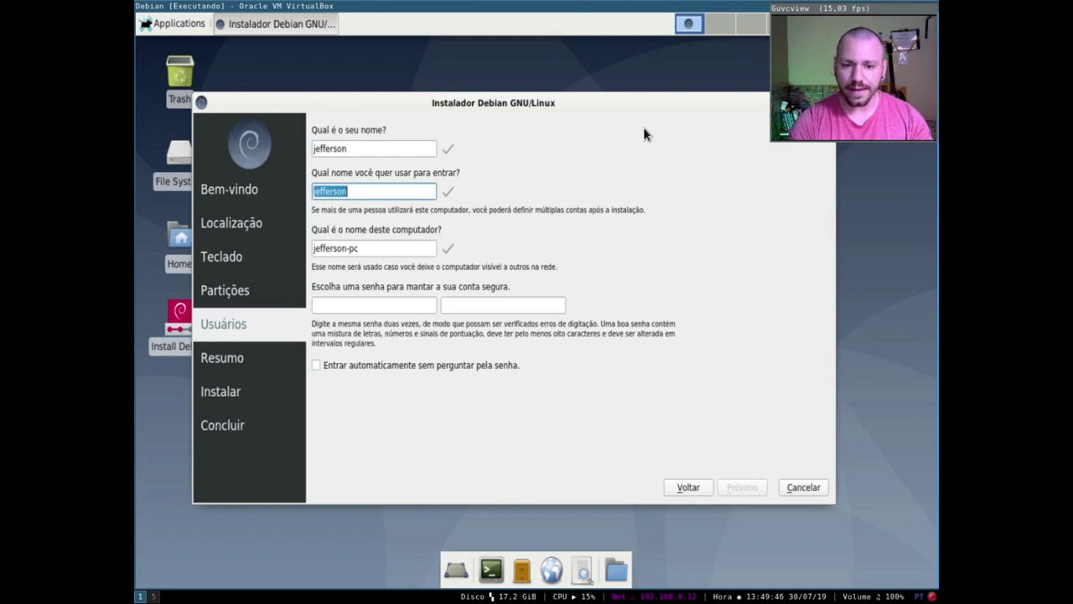
{"action": "type", "text": "slackjeff"}
{"action": "key", "text": "Tab"}
{"action": "type", "text": "slackjeff-test"}
{"action": "key", "text": "Tab"}
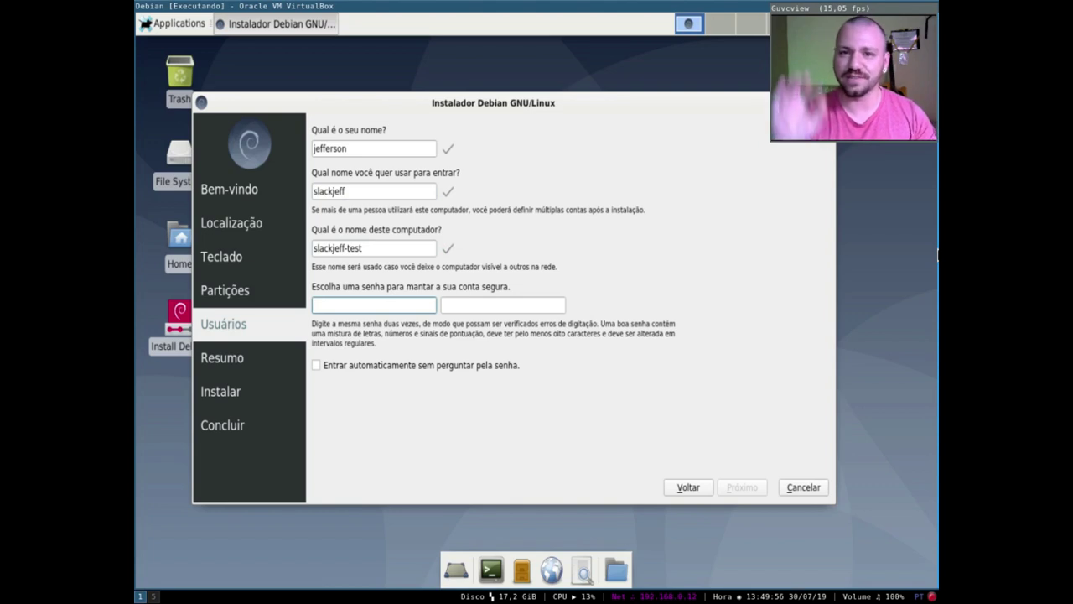
{"action": "type", "text": "123"}
{"action": "key", "text": "Tab"}
{"action": "type", "text": "123"}
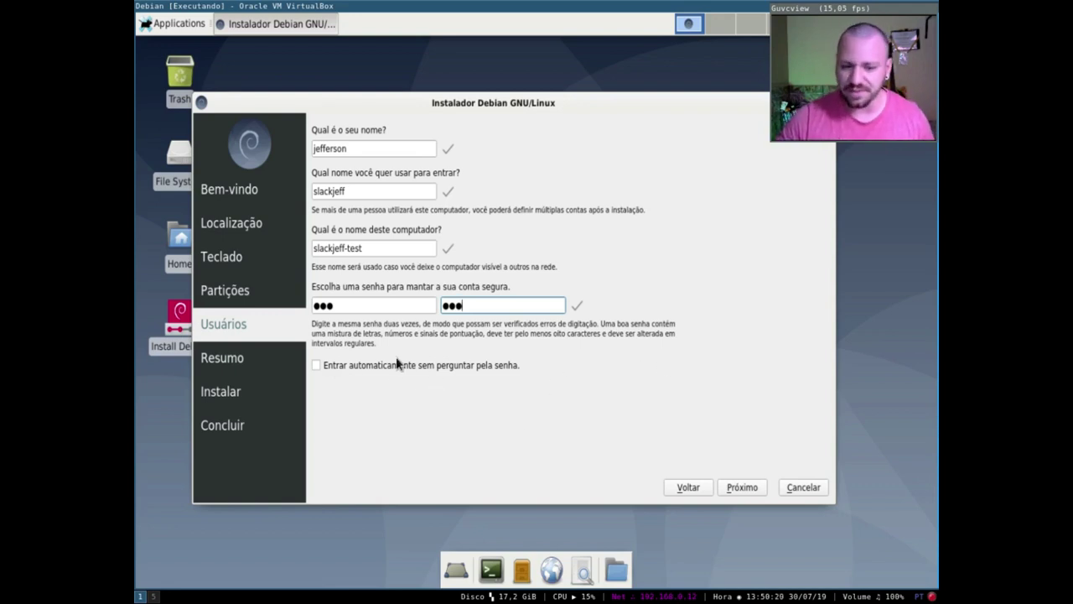
- Review the Resumo summary and install Debian 10 (buster) until the Tudo pronto page appears
{"action": "left_click", "coordinate": [742, 487]}
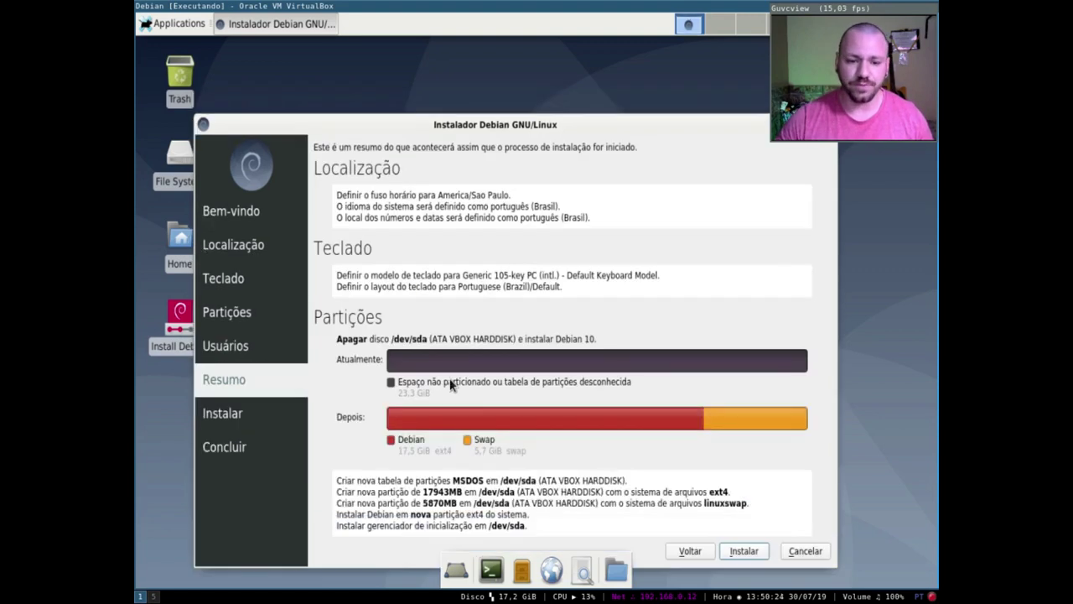
{"action": "left_click_drag", "start_coordinate": [514, 98], "coordinate": [519, 47]}
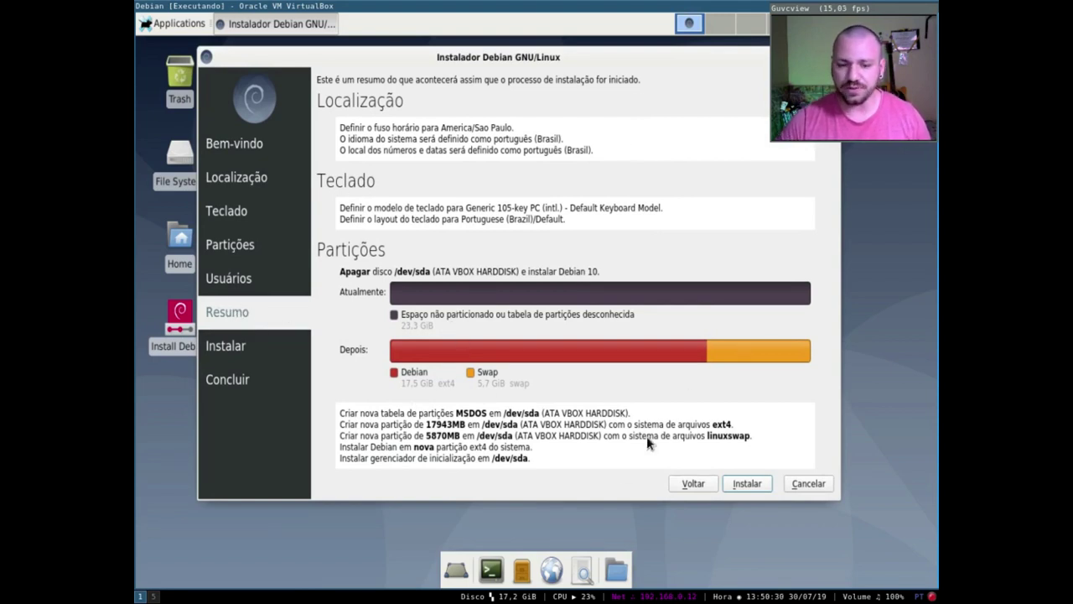
{"action": "left_click", "coordinate": [754, 484]}
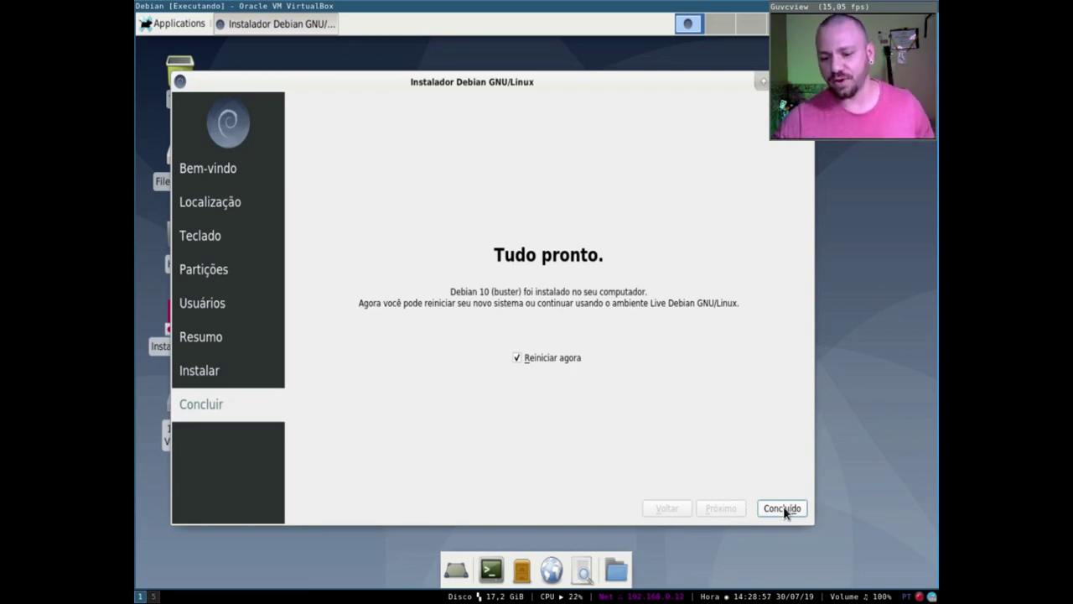
- Keep 'Reiniciar agora' ticked and finish Calamares so the VM reboots to GRUB
{"action": "left_click", "coordinate": [529, 360]}
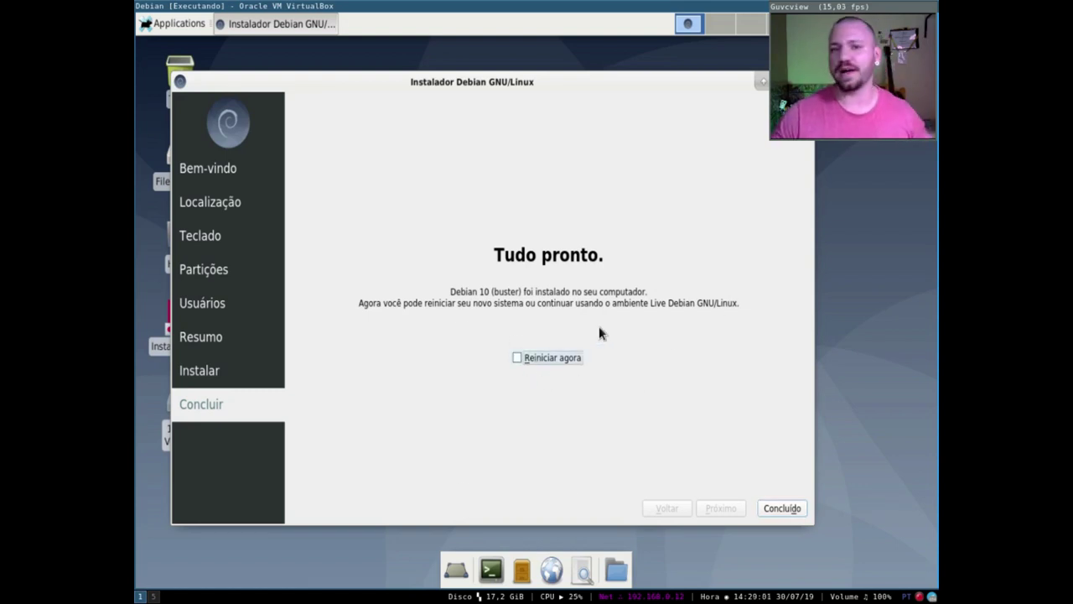
{"action": "left_click", "coordinate": [529, 357]}
{"action": "left_click", "coordinate": [793, 509]}
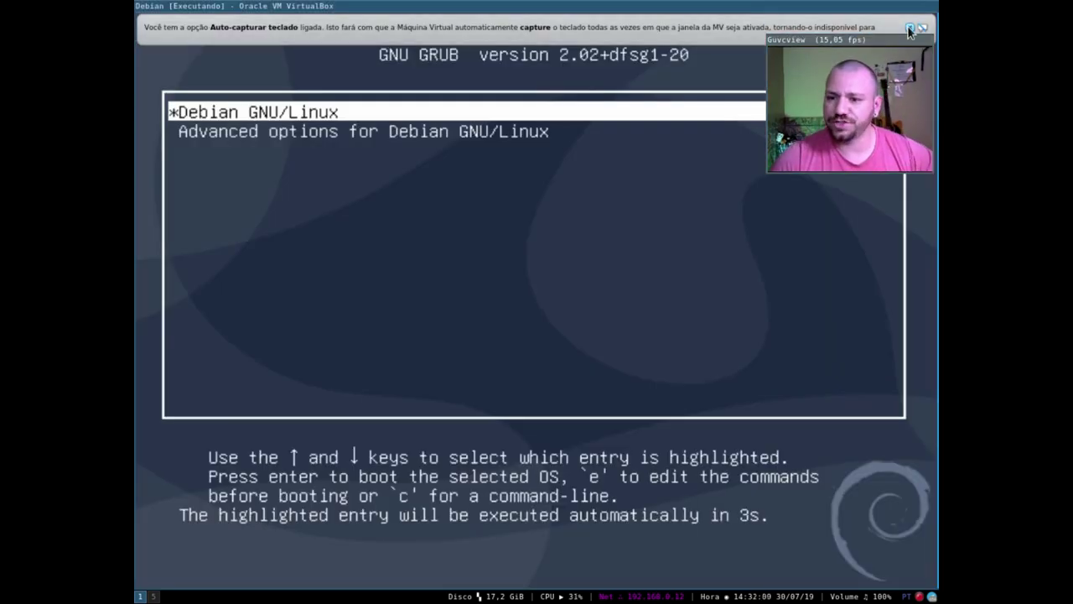
- Boot Debian from GRUB and log in with the new user's name and password
{"action": "left_click_drag", "start_coordinate": [881, 39], "coordinate": [884, 8]}
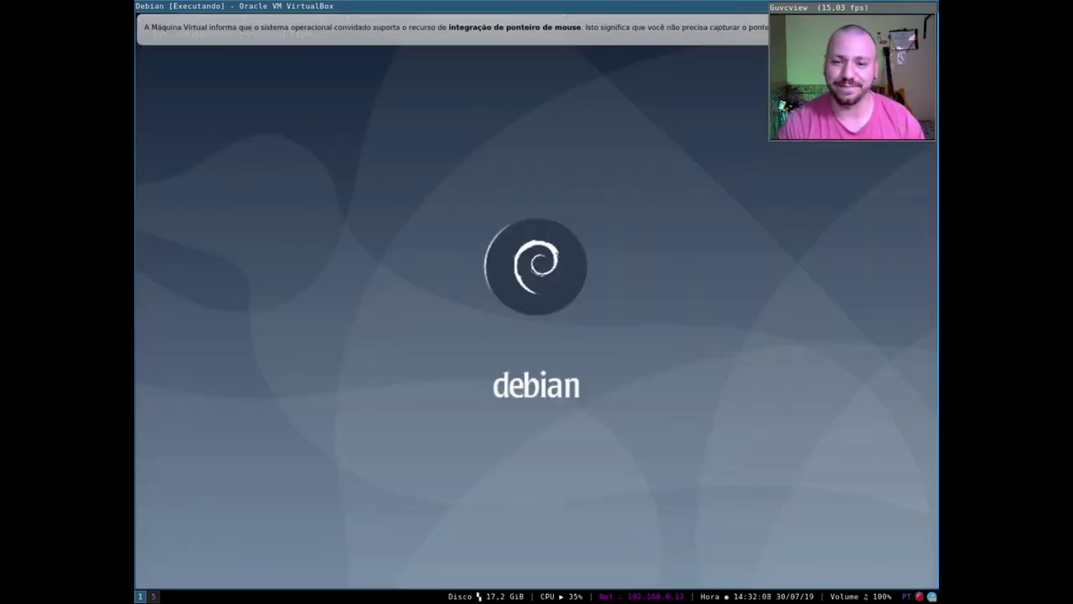
{"action": "type", "text": "s"}
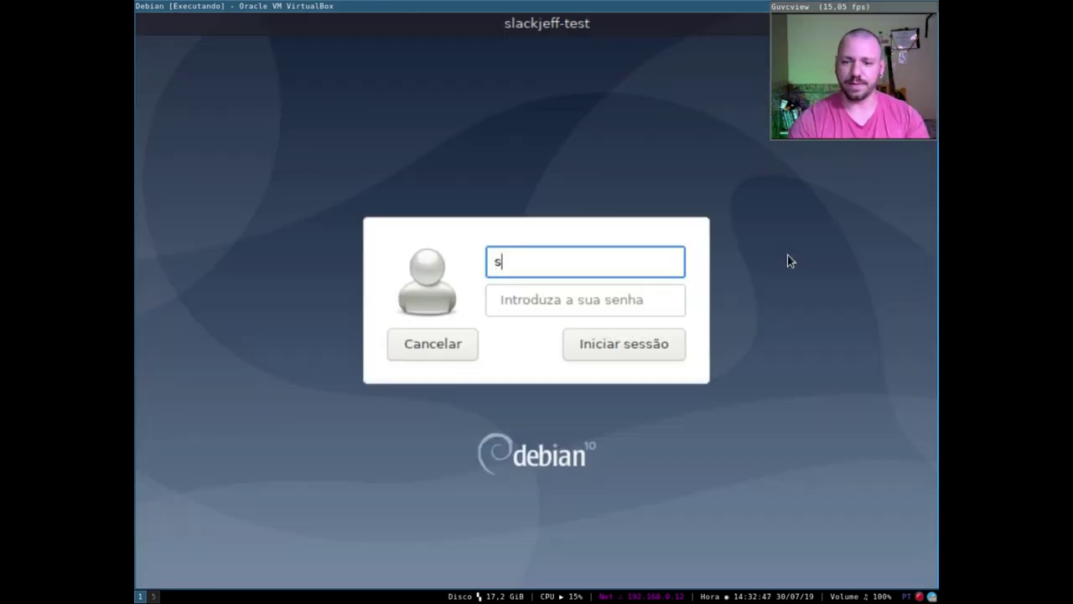
{"action": "type", "text": "lackjeff"}
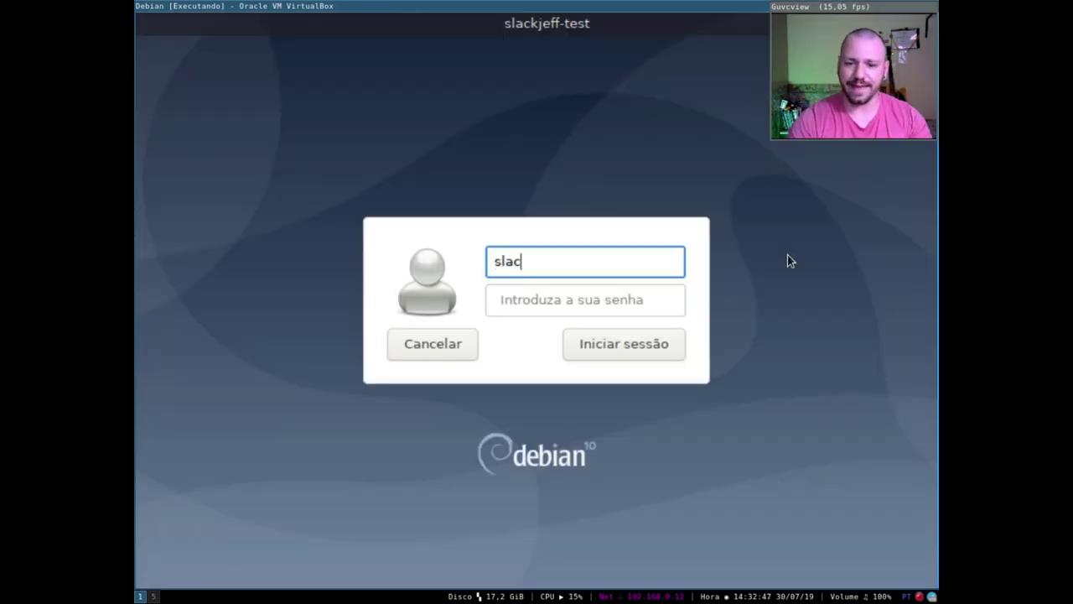
{"action": "key", "text": "Tab"}
{"action": "key", "text": "Return"}
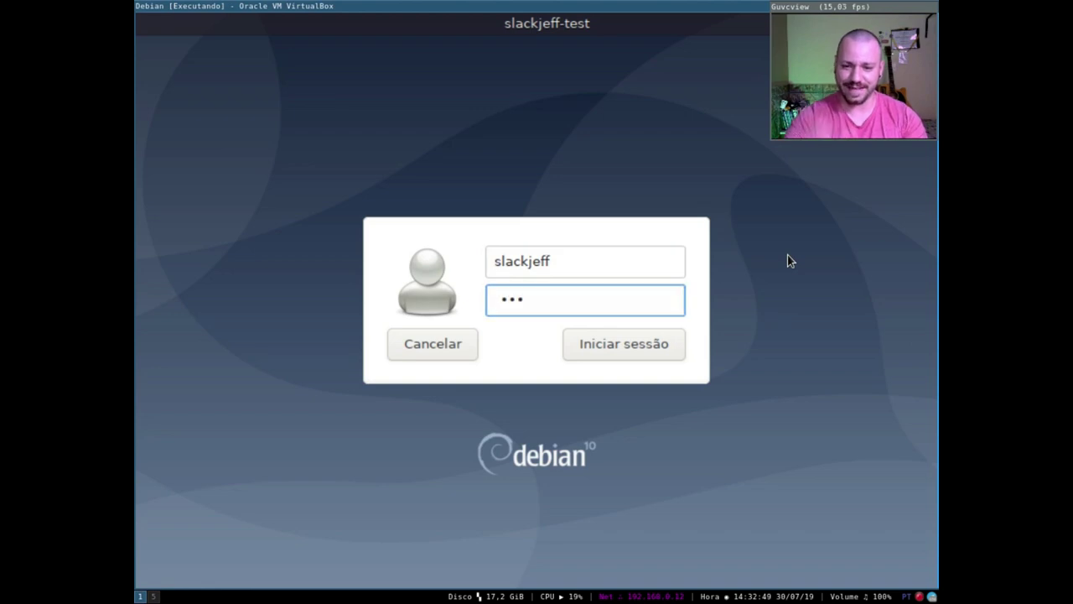
{"action": "mouse_move", "coordinate": [894, 7]}
{"action": "left_mouse_down"}
{"action": "mouse_move", "coordinate": [877, 34]}
{"action": "mouse_move", "coordinate": [878, 7]}
{"action": "left_mouse_up"}
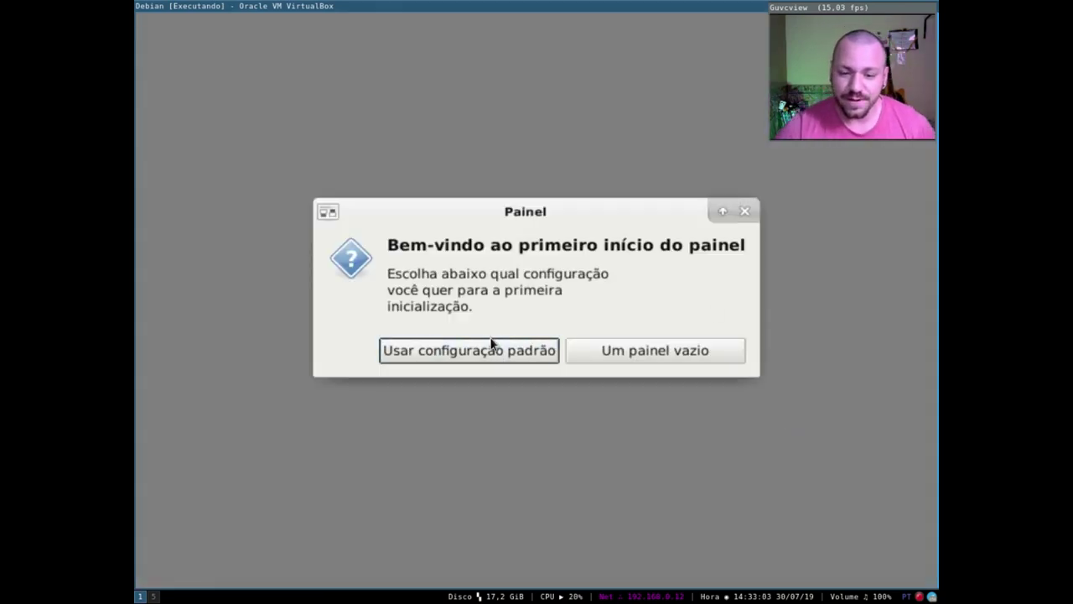
- Choose 'Usar configuração padrão' for the Xfce panel's first-start setup
{"action": "left_click", "coordinate": [496, 352]}
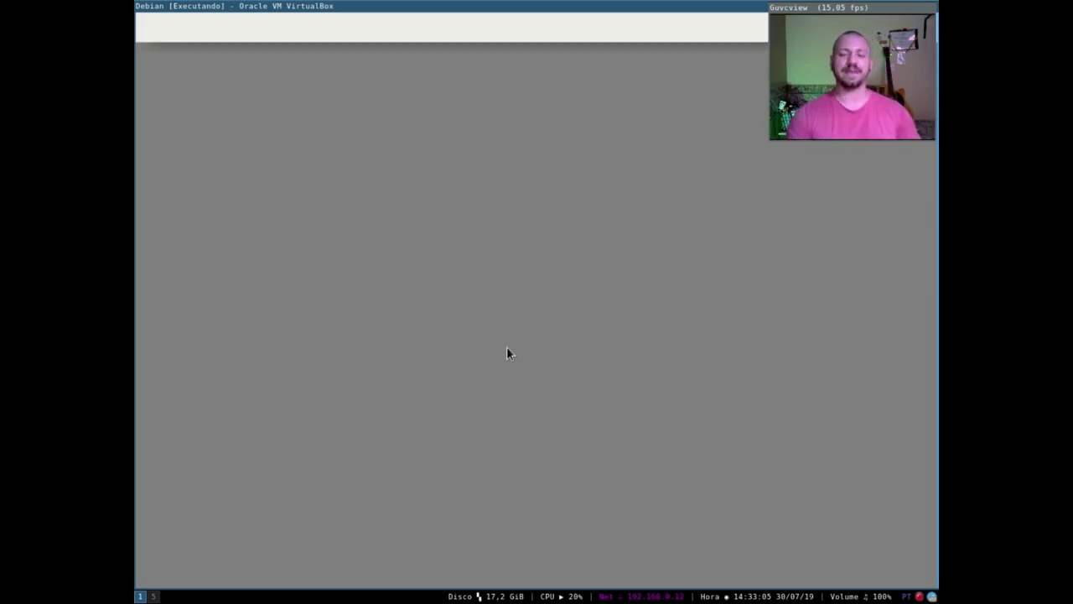